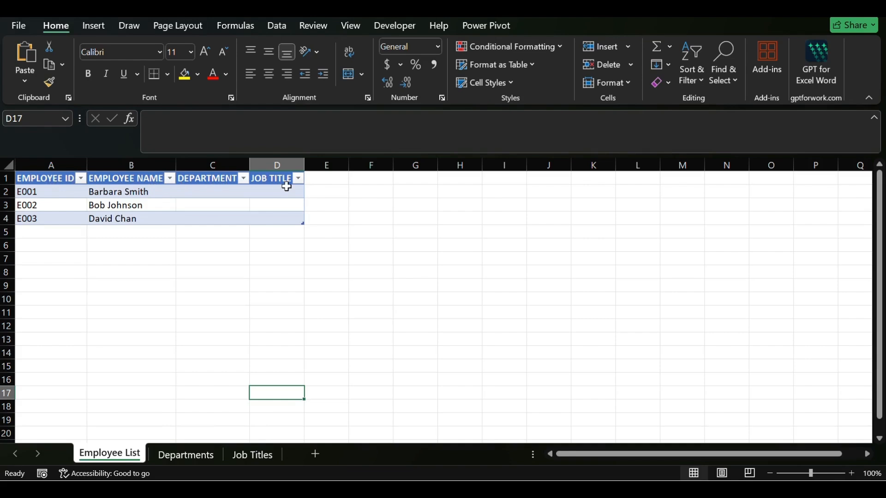
- Review the code and name columns on the Departments and Job Titles sheets, and return to the Employee List sheet
{"action": "left_click", "coordinate": [175, 462]}
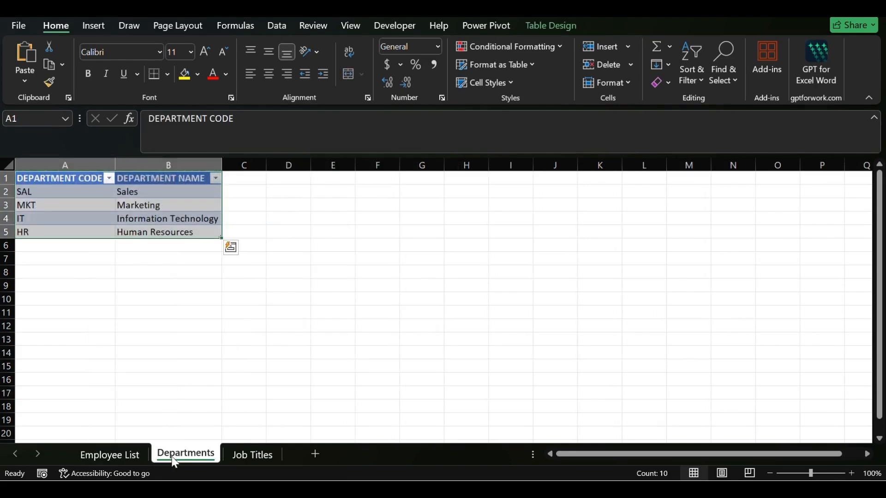
{"action": "left_click", "coordinate": [72, 235]}
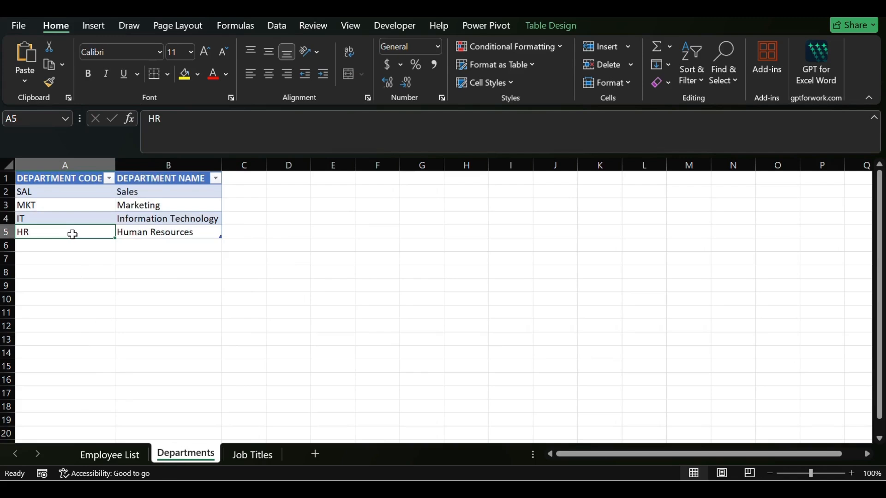
{"action": "left_click", "coordinate": [154, 218]}
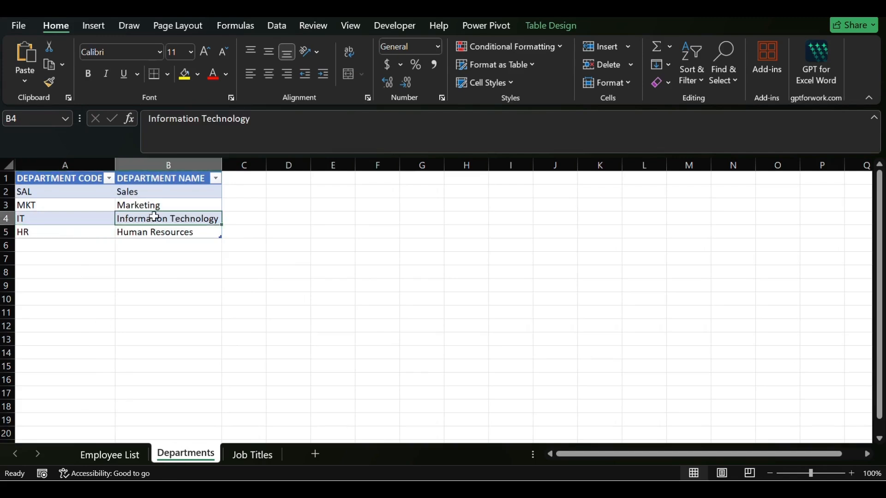
{"action": "left_click", "coordinate": [253, 459]}
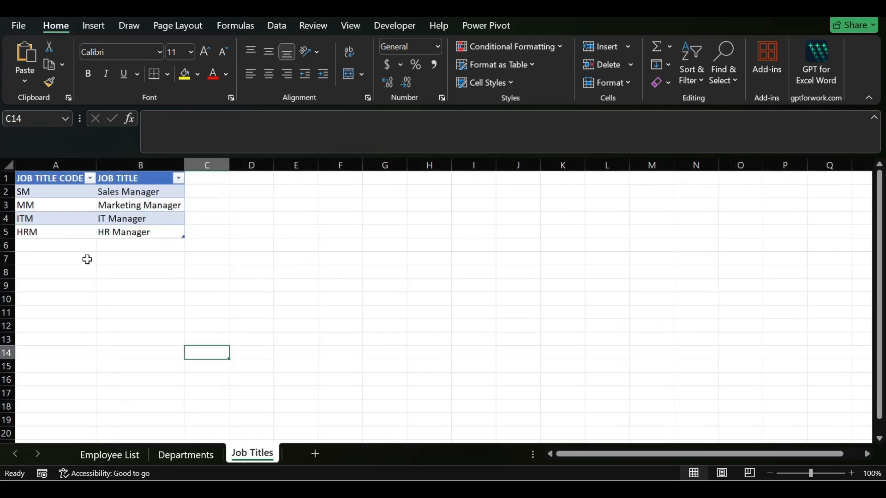
{"action": "left_click", "coordinate": [80, 219]}
{"action": "left_click", "coordinate": [167, 224]}
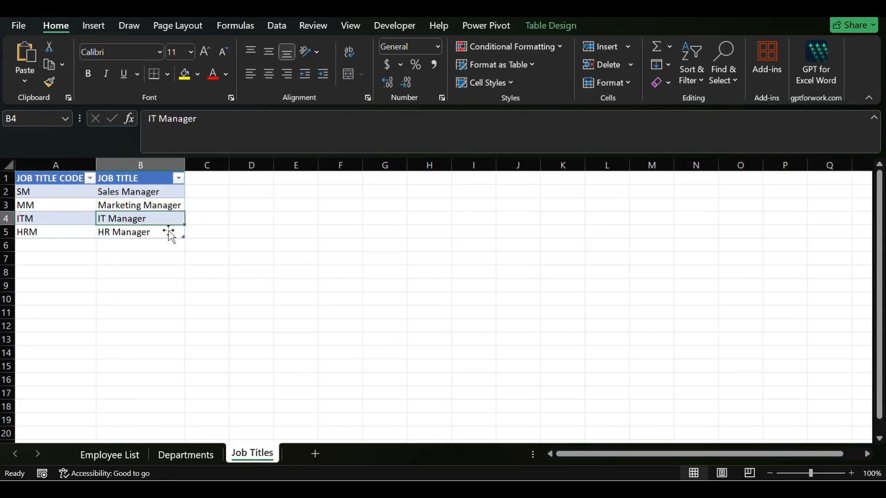
{"action": "left_click", "coordinate": [118, 454]}
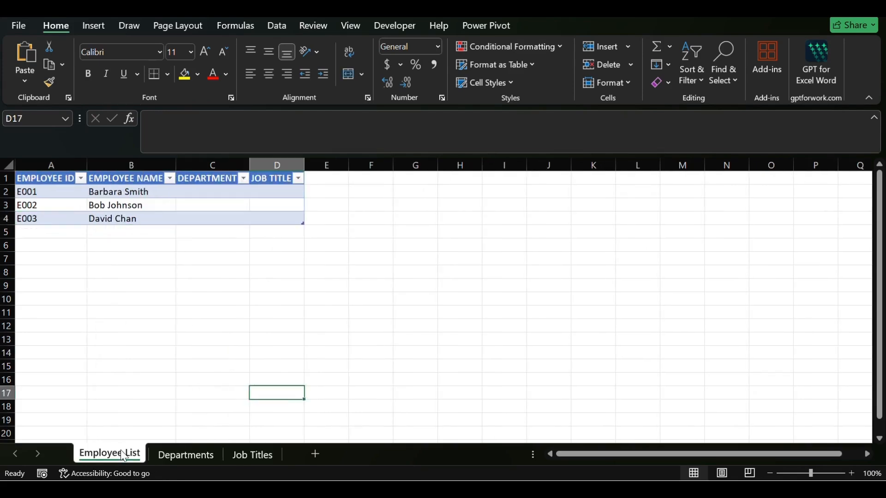
{"action": "left_click", "coordinate": [203, 191]}
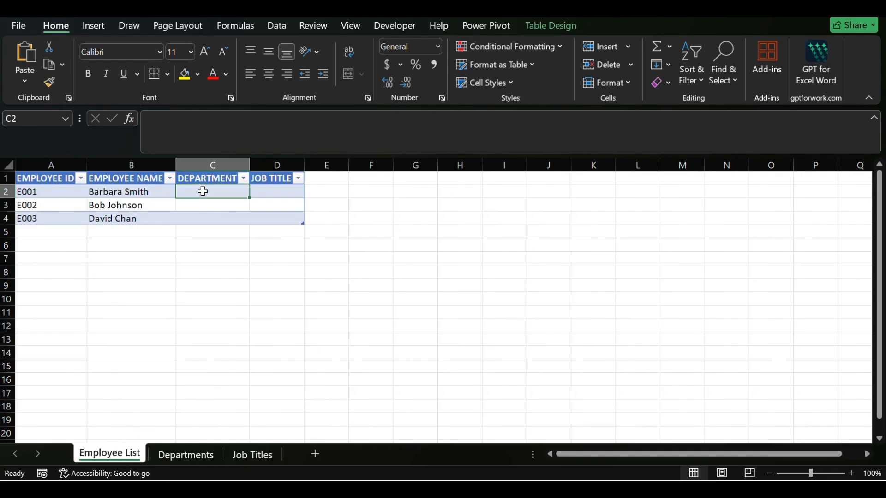
{"action": "type", "text": "Sales"}
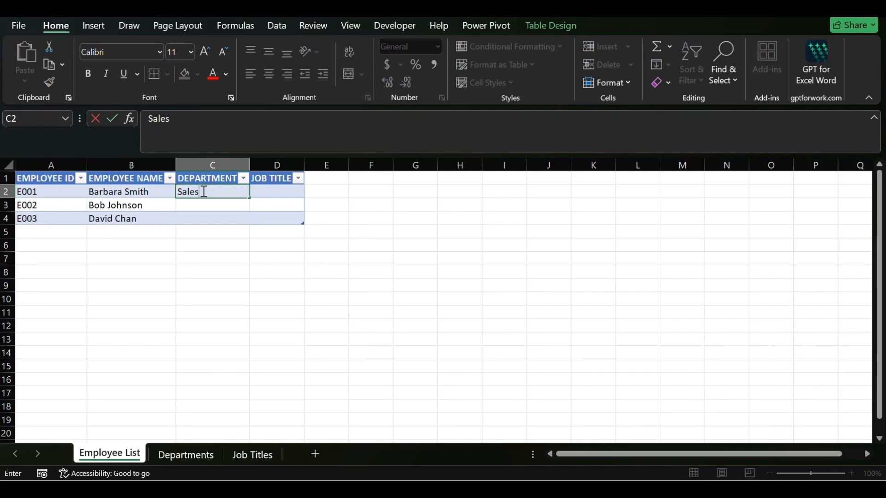
{"action": "key", "text": "BackSpace"}
{"action": "key", "text": "BackSpace"}
{"action": "key", "text": "BackSpace"}
{"action": "key", "text": "BackSpace"}
{"action": "key", "text": "BackSpace"}
{"action": "left_click", "coordinate": [212, 219]}
- Open data validation for the first Department cell, C2, and set it to allow a List
{"action": "left_click", "coordinate": [202, 191]}
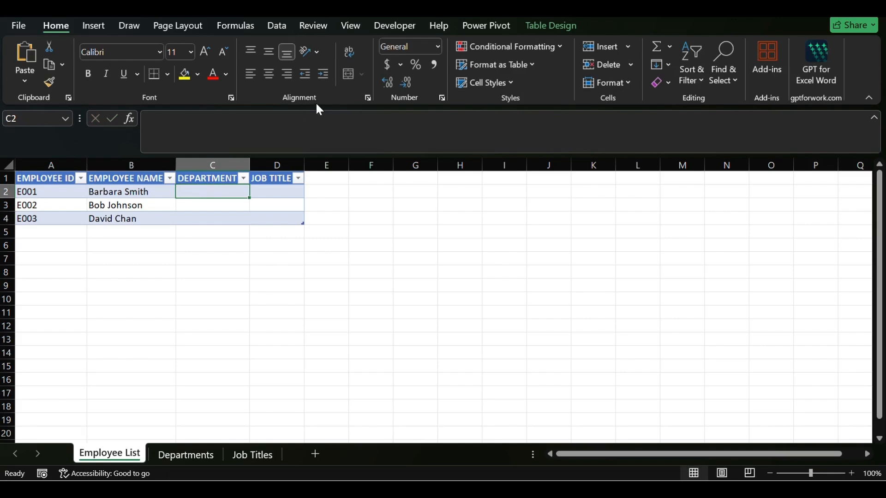
{"action": "left_click", "coordinate": [277, 26]}
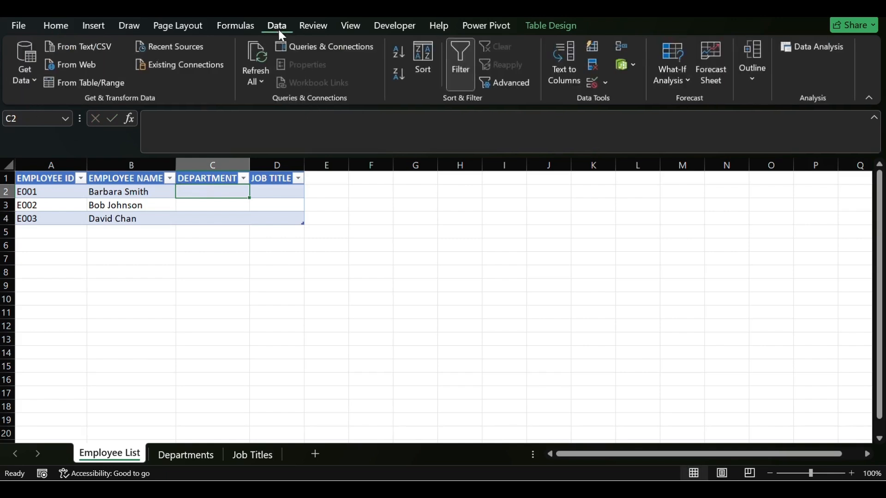
{"action": "left_click", "coordinate": [607, 82]}
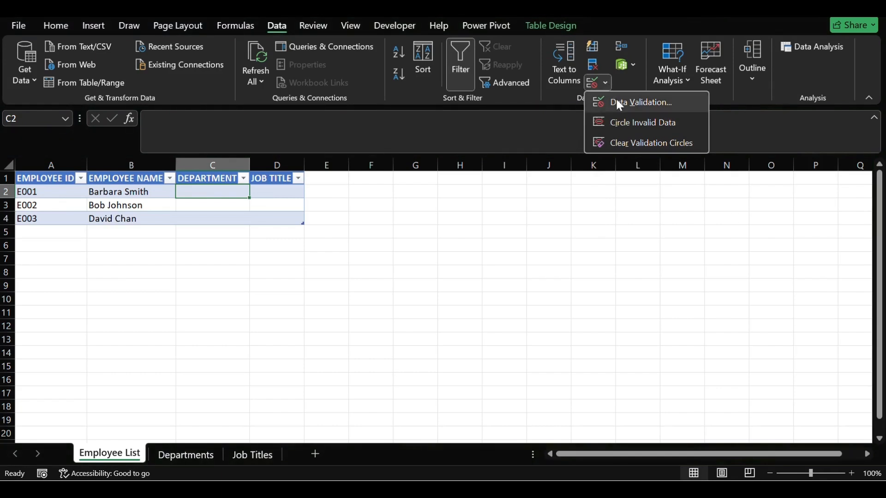
{"action": "left_click", "coordinate": [617, 100]}
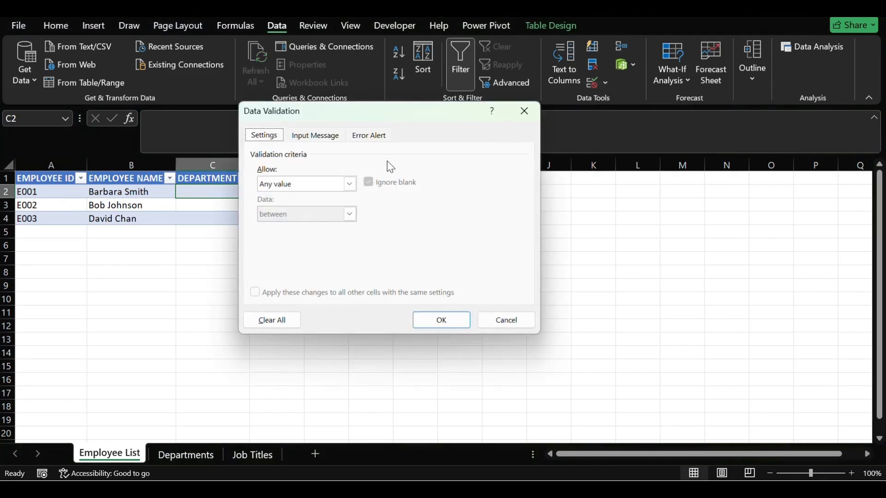
{"action": "left_click", "coordinate": [351, 185]}
{"action": "left_click", "coordinate": [297, 226]}
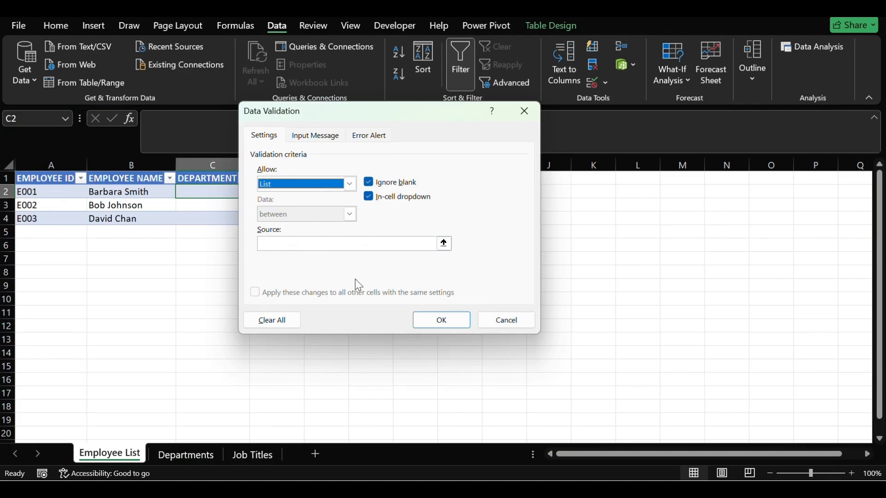
- Set the list source to the department names, =Departments!$B$2:$B$5, and apply the validation to C2
{"action": "left_click", "coordinate": [318, 248]}
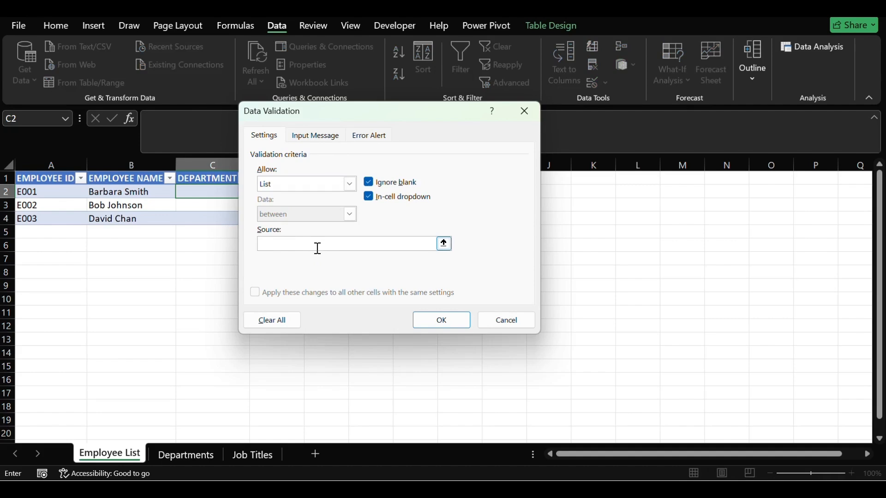
{"action": "left_click", "coordinate": [186, 454]}
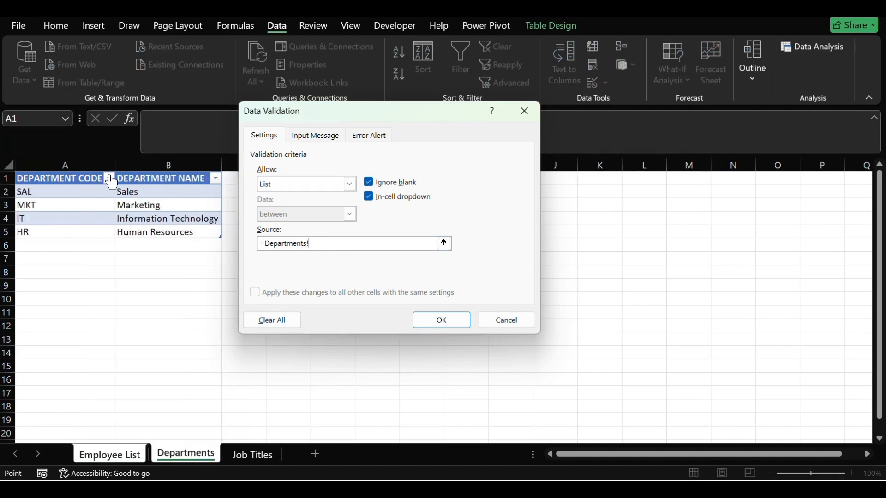
{"action": "left_click", "coordinate": [154, 190]}
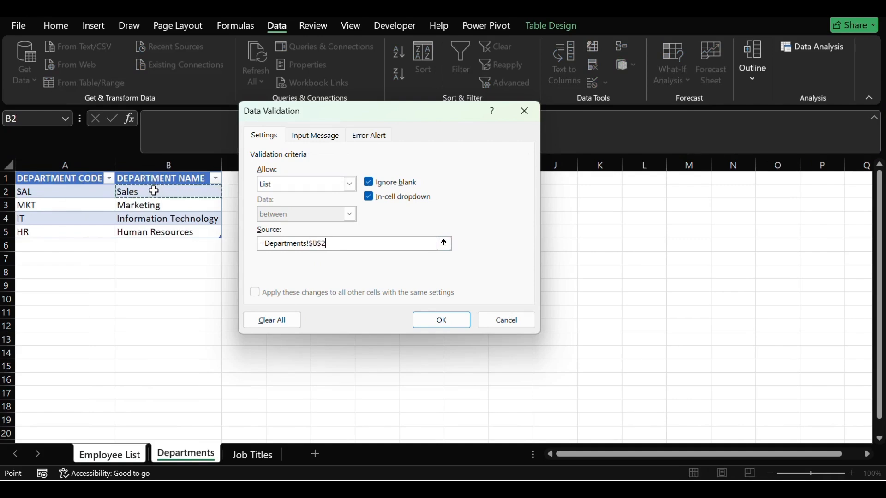
{"action": "key", "text": "shift+Down"}
{"action": "key", "text": "shift+Down"}
{"action": "key", "text": "shift+Down"}
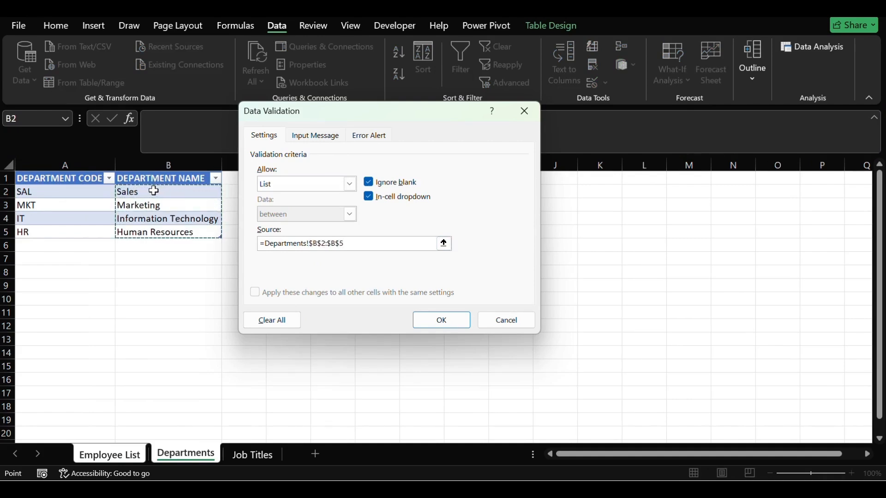
{"action": "left_click", "coordinate": [433, 318]}
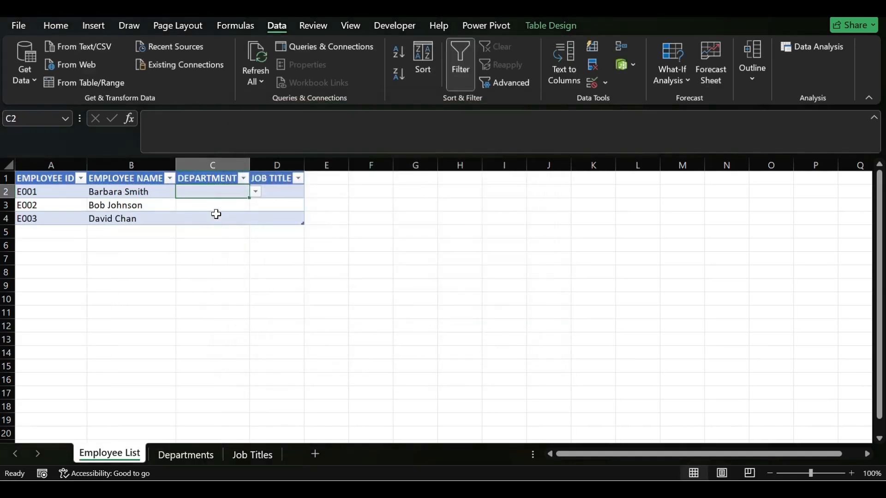
- Widen the Department column slightly and choose Marketing from the dropdown list in C2
{"action": "left_click", "coordinate": [211, 209]}
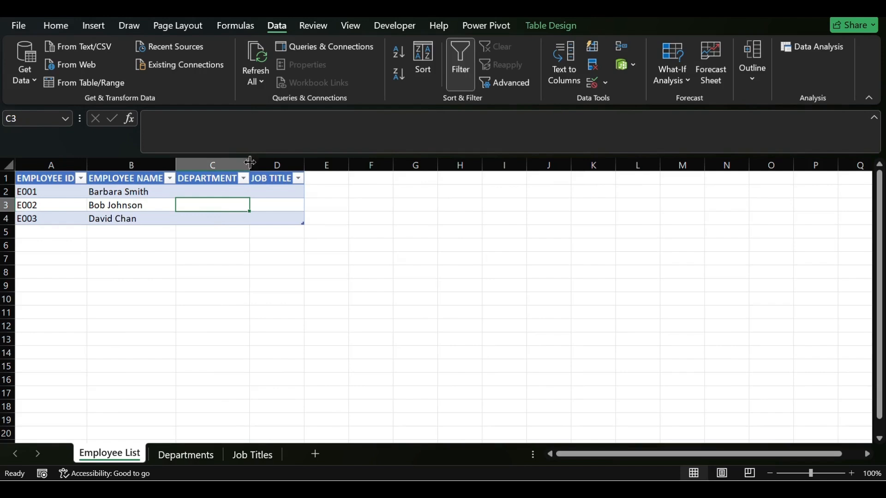
{"action": "left_click_drag", "start_coordinate": [249, 162], "coordinate": [251, 162]}
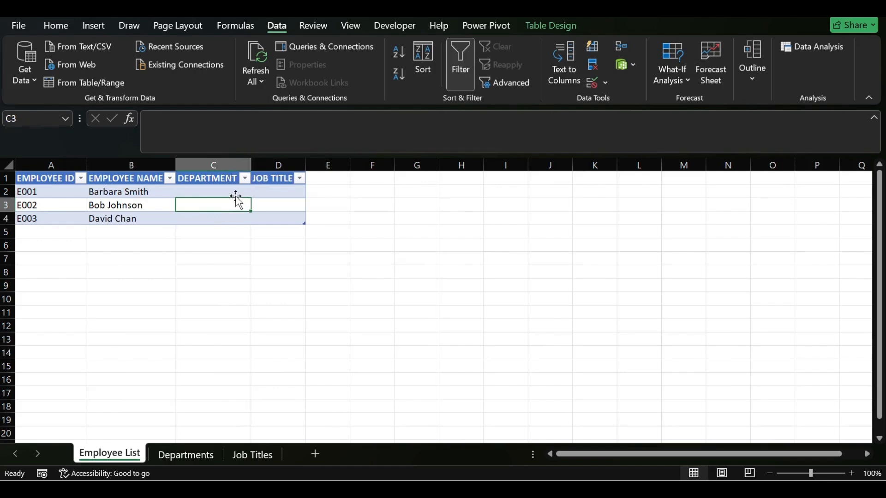
{"action": "left_click", "coordinate": [210, 189]}
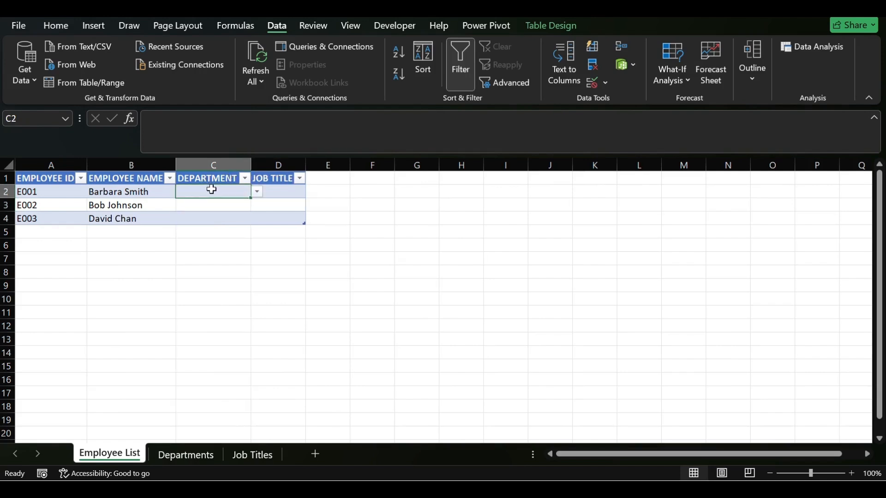
{"action": "left_click", "coordinate": [257, 193]}
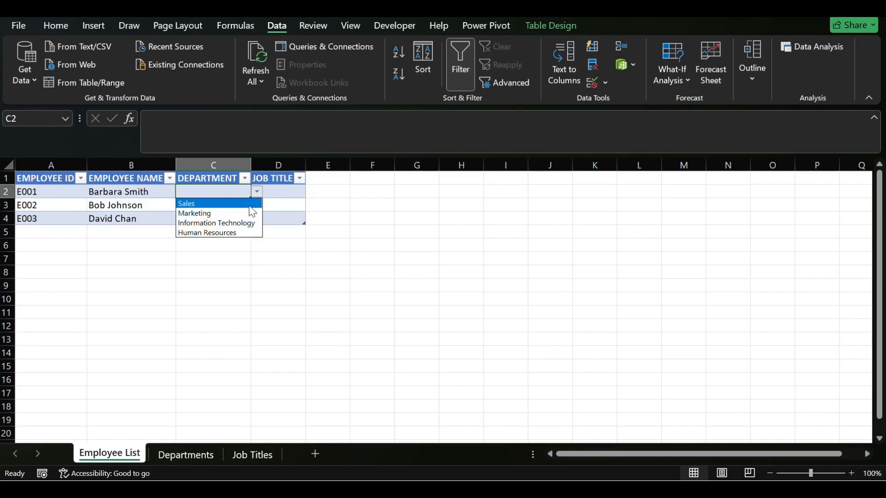
{"action": "left_click", "coordinate": [229, 214]}
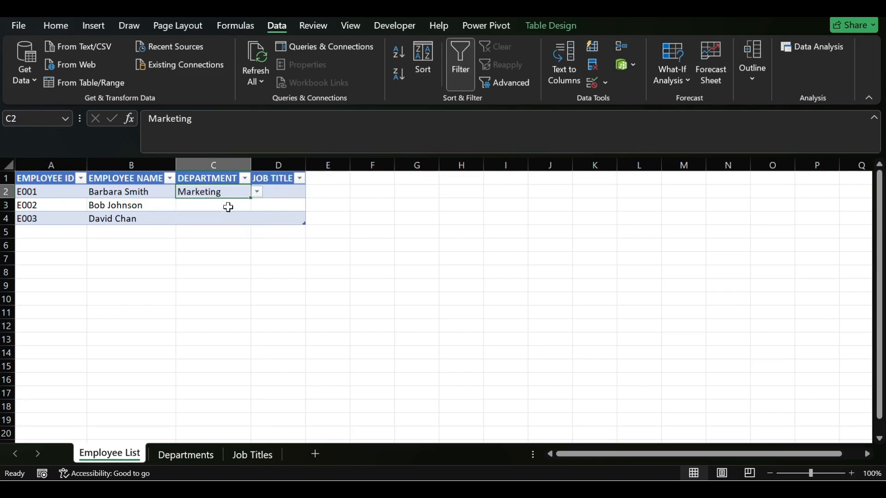
- Fill the C2 department cell with its dropdown down through C4
{"action": "left_click", "coordinate": [229, 207]}
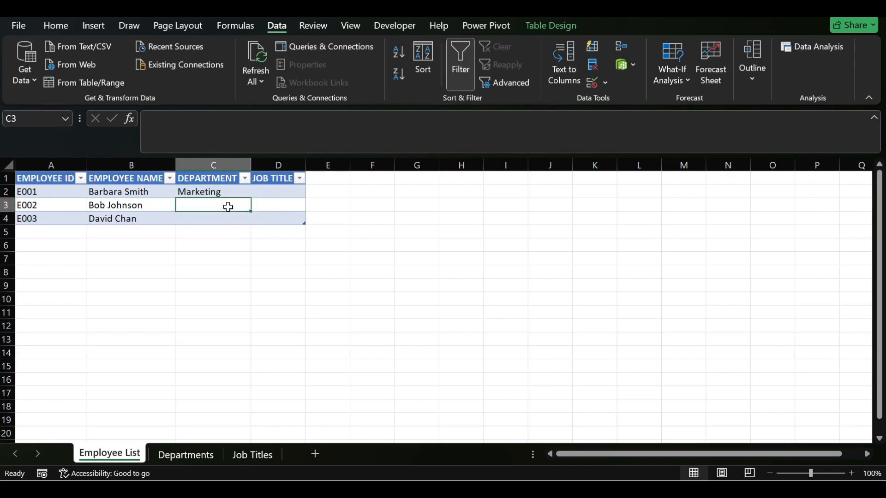
{"action": "left_click", "coordinate": [238, 192]}
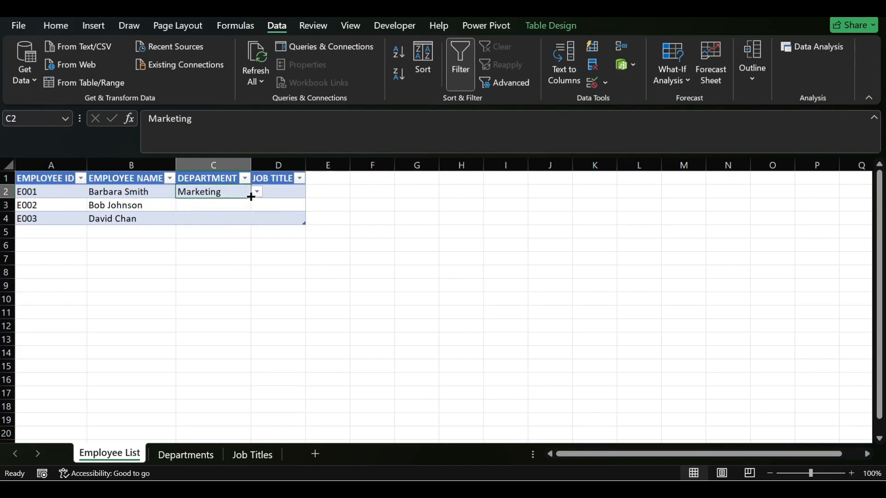
{"action": "left_click_drag", "start_coordinate": [250, 196], "coordinate": [246, 220]}
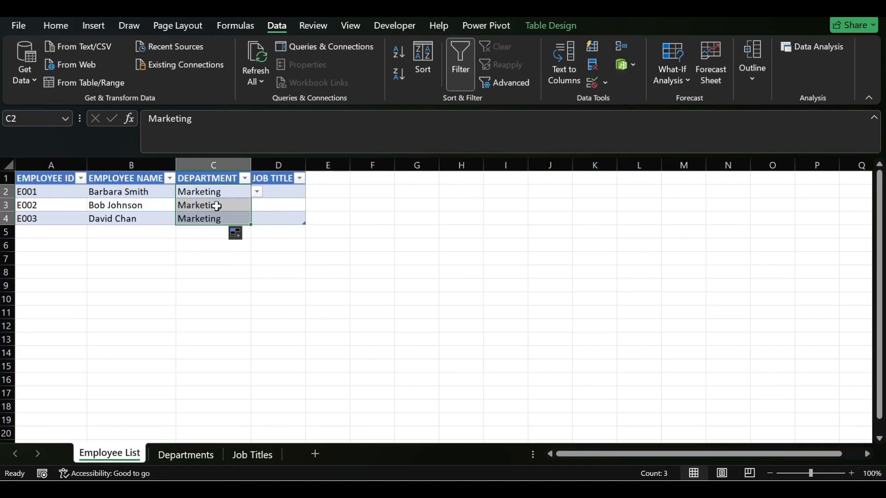
- Clear the copied Marketing entries from C3 and C4, keeping their dropdown lists
{"action": "left_click", "coordinate": [219, 205]}
{"action": "key", "text": "BackSpace"}
{"action": "key", "text": "BackSpace"}
{"action": "key", "text": "BackSpace"}
{"action": "key", "text": "BackSpace"}
{"action": "key", "text": "BackSpace"}
{"action": "key", "text": "BackSpace"}
{"action": "key", "text": "BackSpace"}
{"action": "key", "text": "BackSpace"}
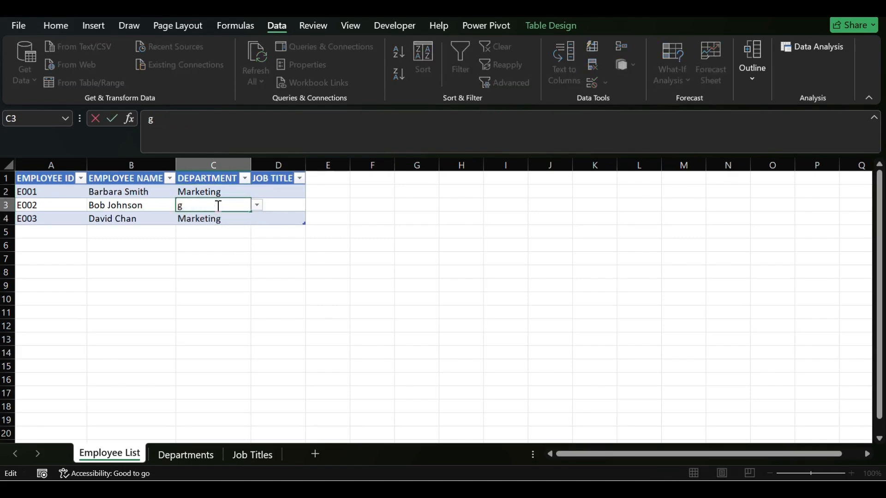
{"action": "key", "text": "Page_Down"}
{"action": "scroll", "coordinate": [432, 209], "scroll_direction": "up", "scroll_amount": 7}
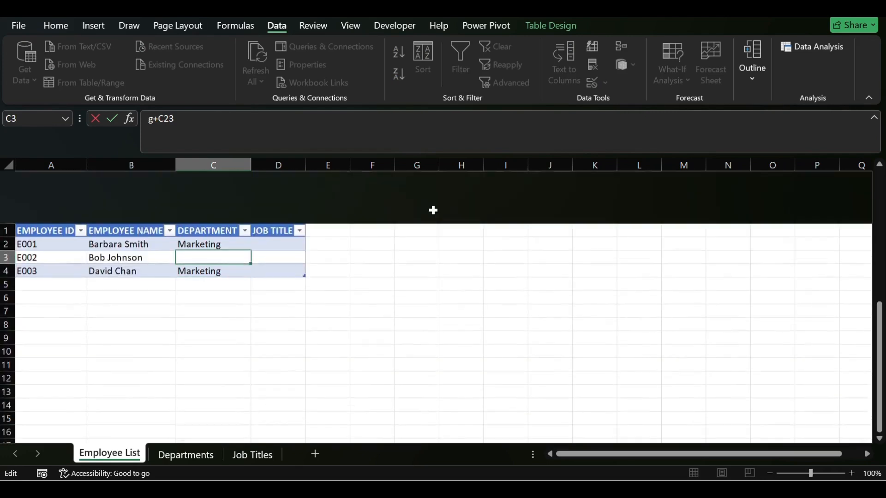
{"action": "key", "text": "BackSpace"}
{"action": "key", "text": "BackSpace"}
{"action": "key", "text": "BackSpace"}
{"action": "key", "text": "BackSpace"}
{"action": "key", "text": "BackSpace"}
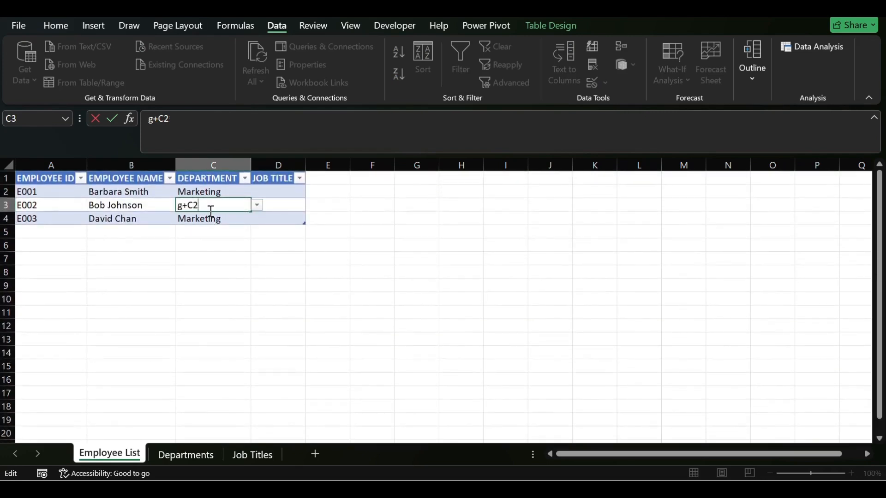
{"action": "key", "text": "ctrl+Return"}
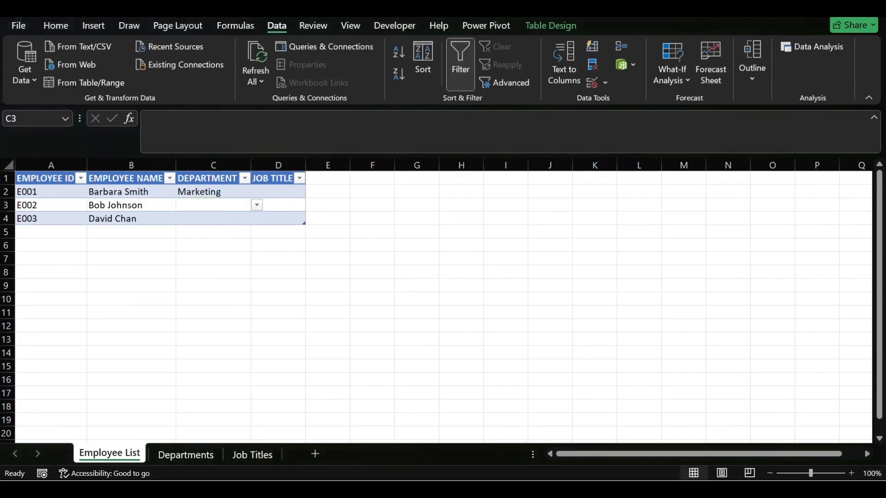
- Choose Information Technology as the department in C3 and autofit the width of column C
{"action": "left_click", "coordinate": [222, 208]}
{"action": "left_click", "coordinate": [257, 205]}
{"action": "left_click", "coordinate": [217, 243]}
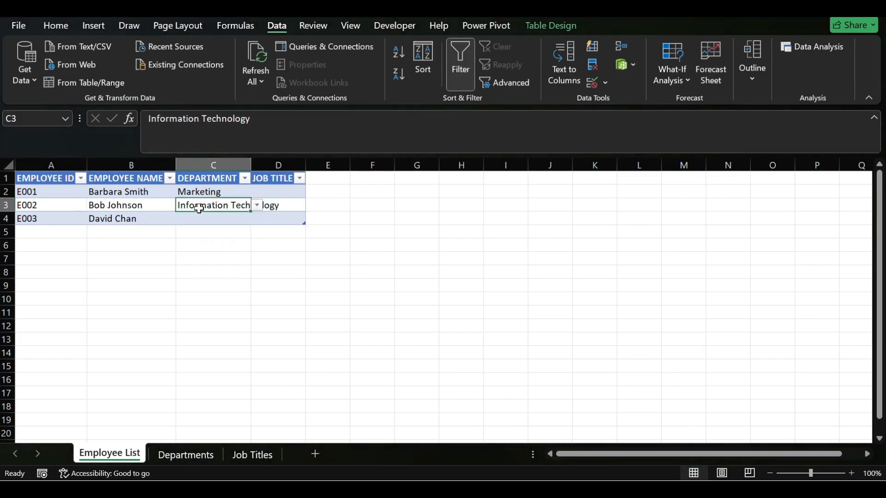
{"action": "double_click", "coordinate": [251, 164]}
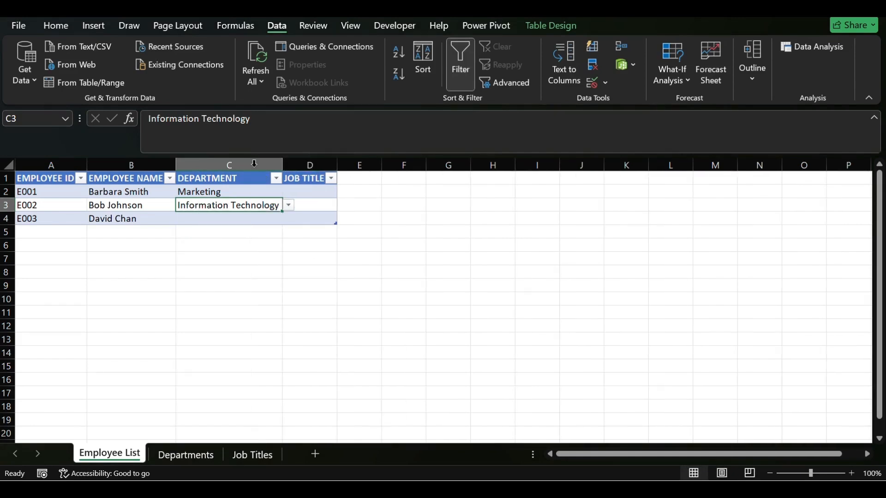
- Choose Marketing from the dropdown list as the department for employee E003 in C4
{"action": "left_click", "coordinate": [261, 221]}
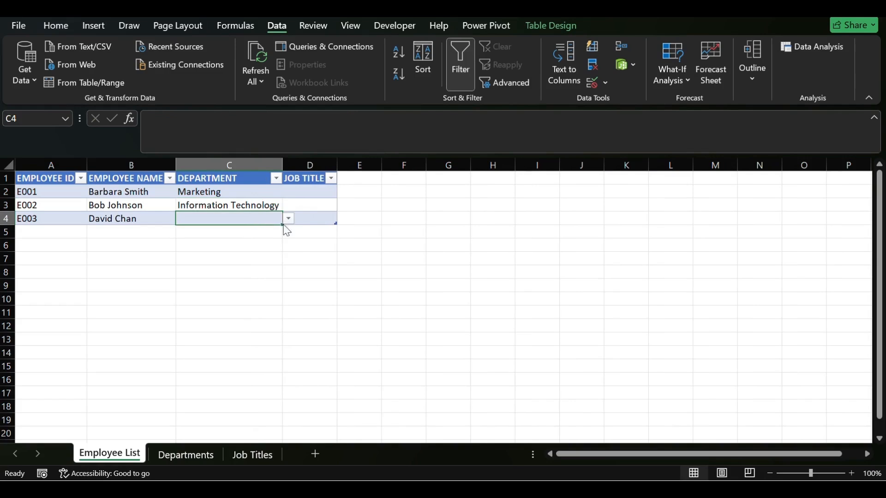
{"action": "left_click", "coordinate": [288, 218]}
{"action": "left_click", "coordinate": [216, 241]}
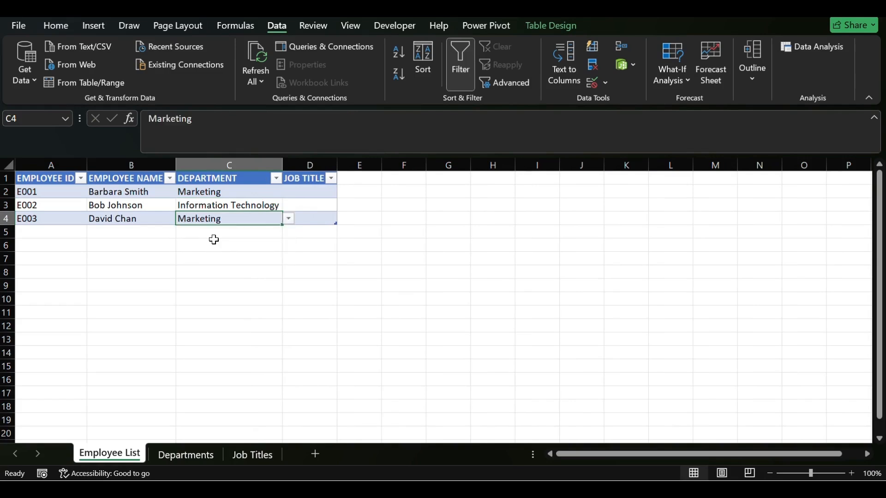
{"action": "left_click", "coordinate": [271, 259]}
- Set the data validation of job title cell D2 to allow a List
{"action": "left_click", "coordinate": [308, 191]}
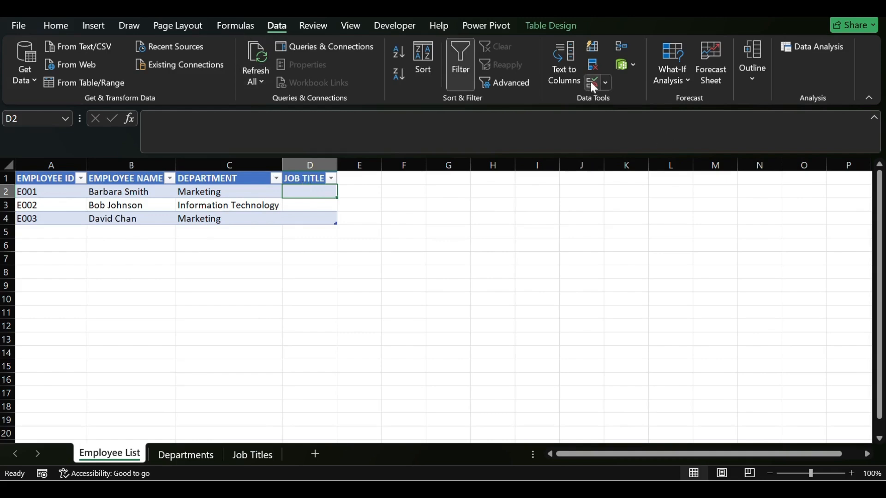
{"action": "left_click", "coordinate": [604, 83]}
{"action": "left_click", "coordinate": [609, 101]}
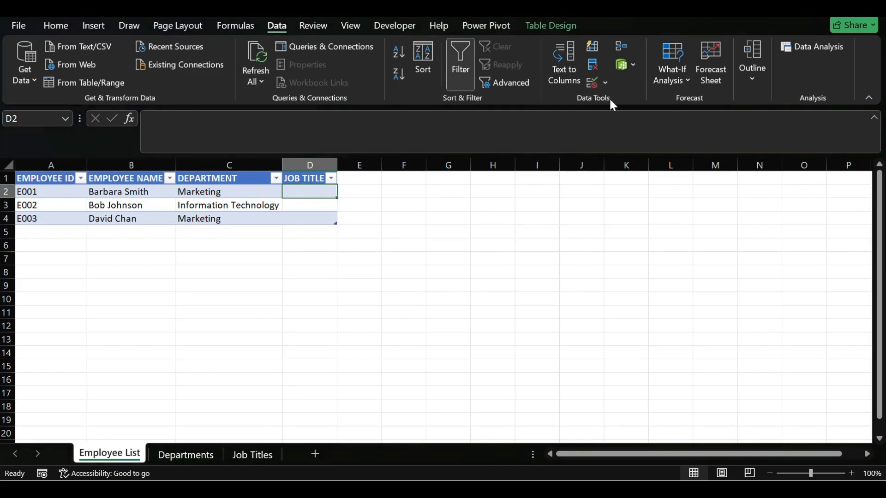
{"action": "left_click", "coordinate": [349, 184]}
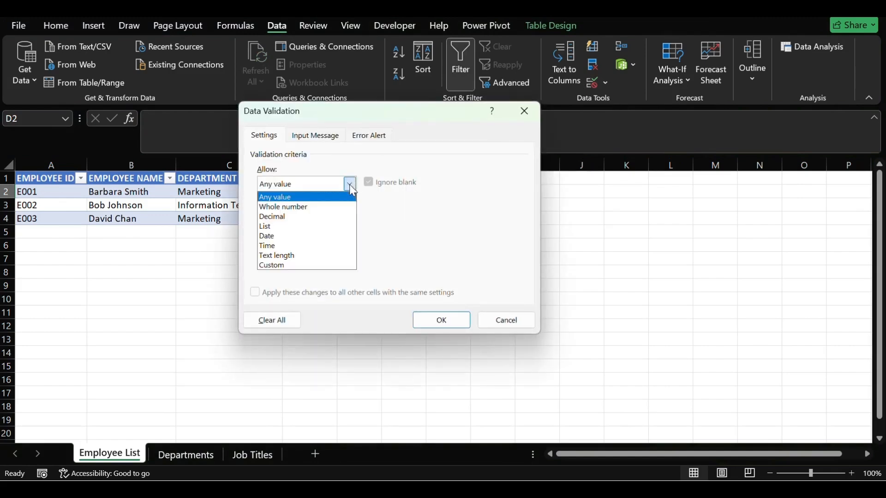
{"action": "left_click", "coordinate": [293, 226]}
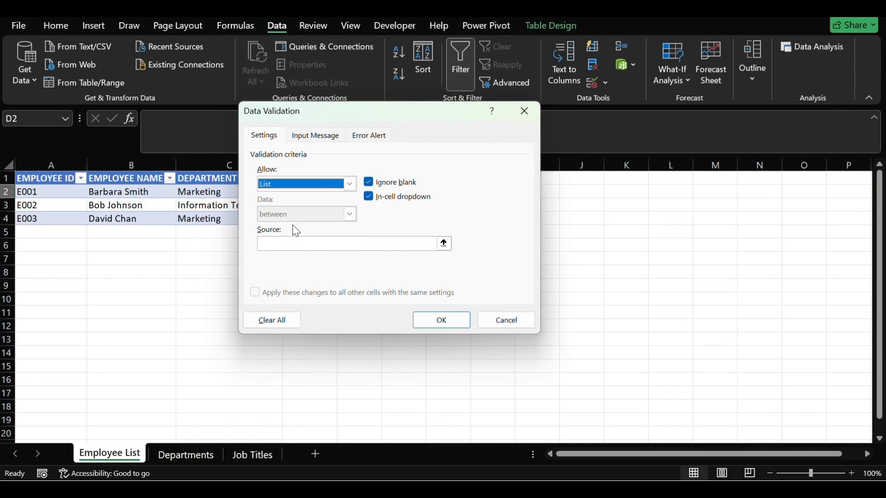
- Use cells B2:B5 of the Job Titles sheet as the source of D2's list and apply the validation
{"action": "left_click", "coordinate": [279, 244]}
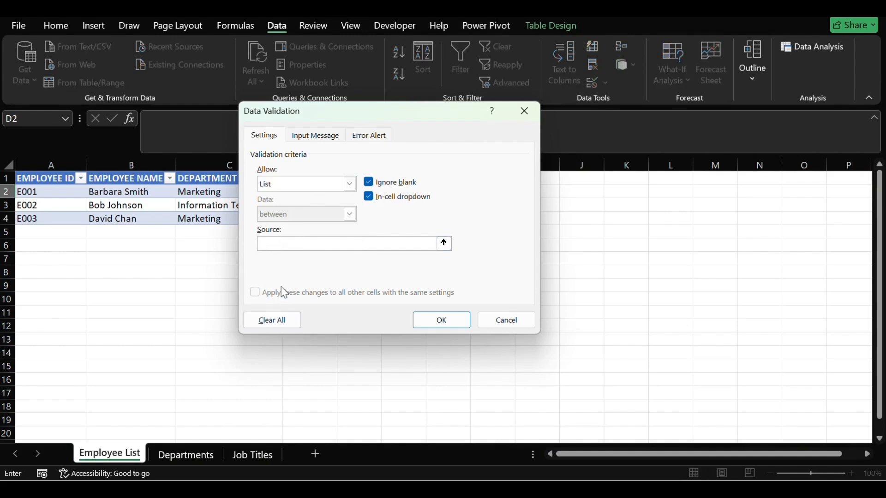
{"action": "left_click", "coordinate": [260, 456]}
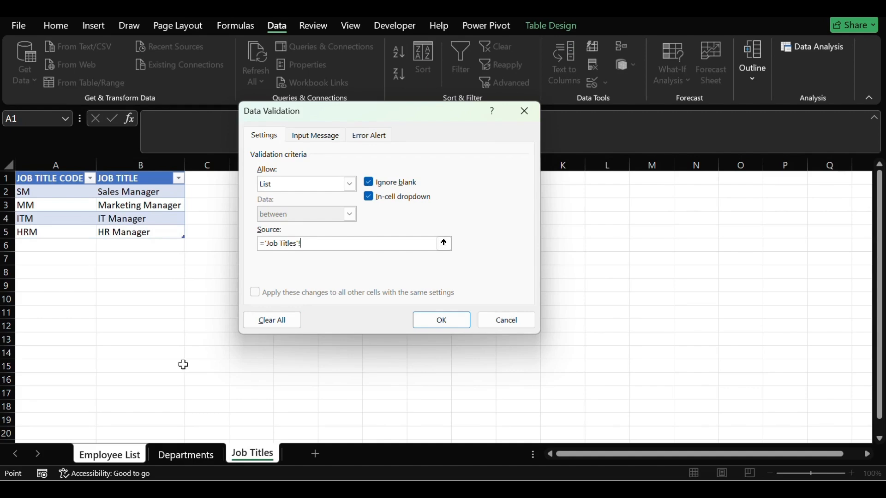
{"action": "left_click", "coordinate": [39, 180]}
{"action": "key", "text": "shift+Right"}
{"action": "key", "text": "shift+Down"}
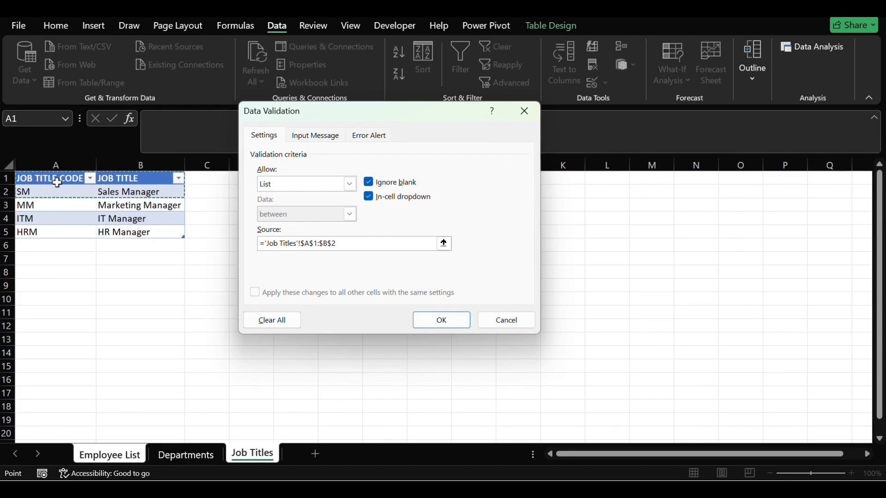
{"action": "left_click", "coordinate": [103, 183]}
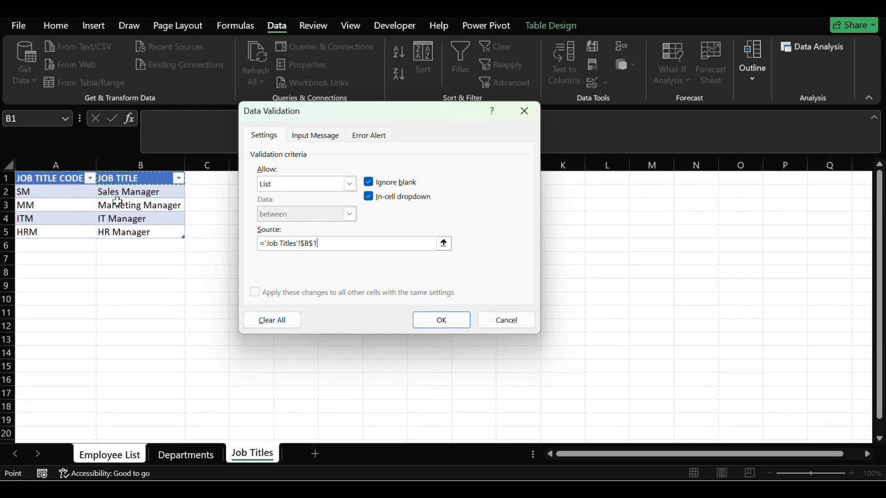
{"action": "left_click", "coordinate": [118, 195]}
{"action": "key", "text": "shift+Down"}
{"action": "key", "text": "shift+Down"}
{"action": "key", "text": "shift+Down"}
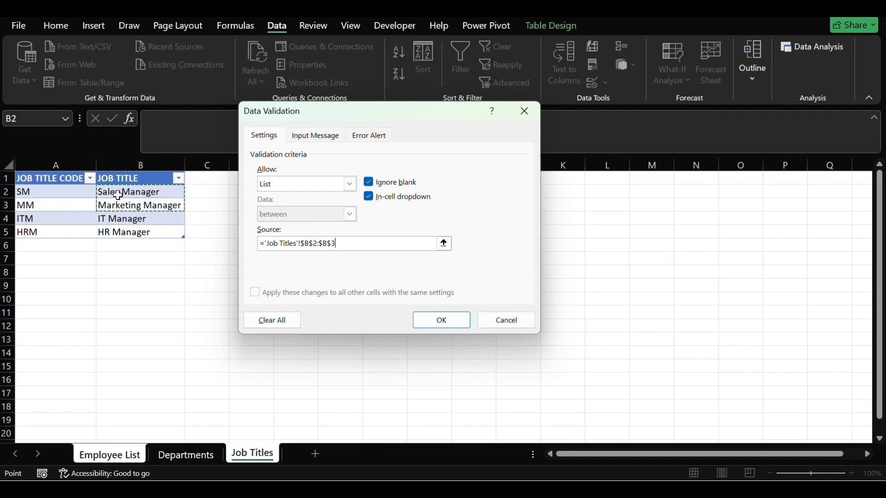
{"action": "left_click", "coordinate": [425, 317]}
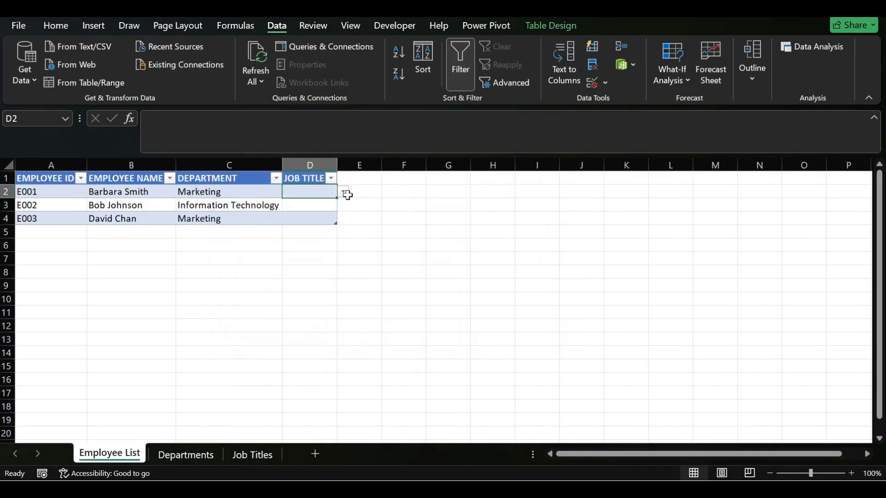
- Choose Marketing Manager from D2's dropdown list and autofit the width of column D
{"action": "left_click", "coordinate": [343, 192]}
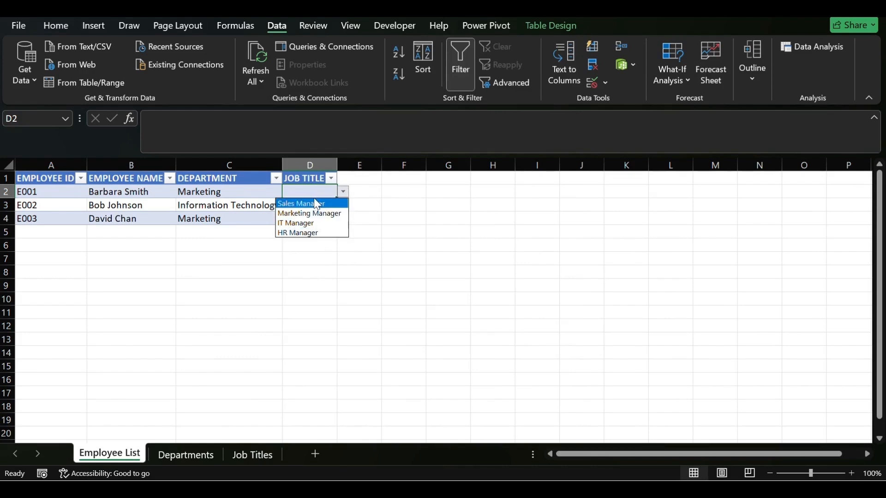
{"action": "key", "text": "Escape"}
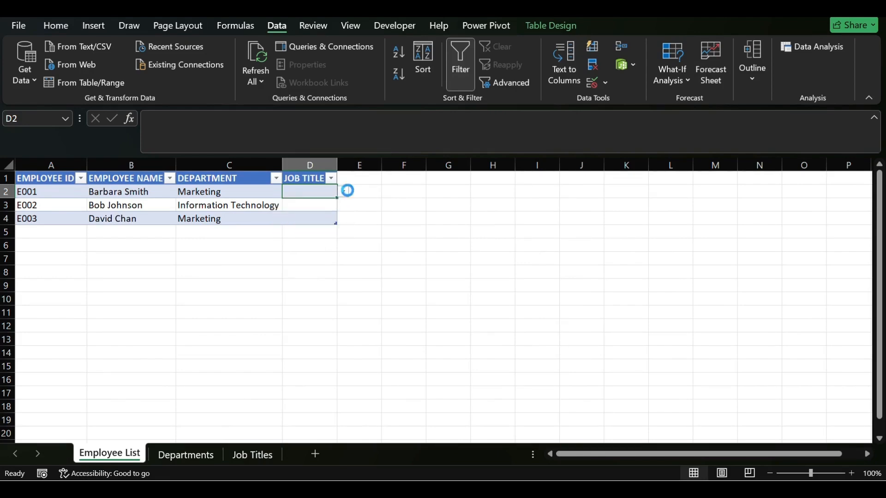
{"action": "left_click", "coordinate": [345, 192]}
{"action": "left_click", "coordinate": [309, 214]}
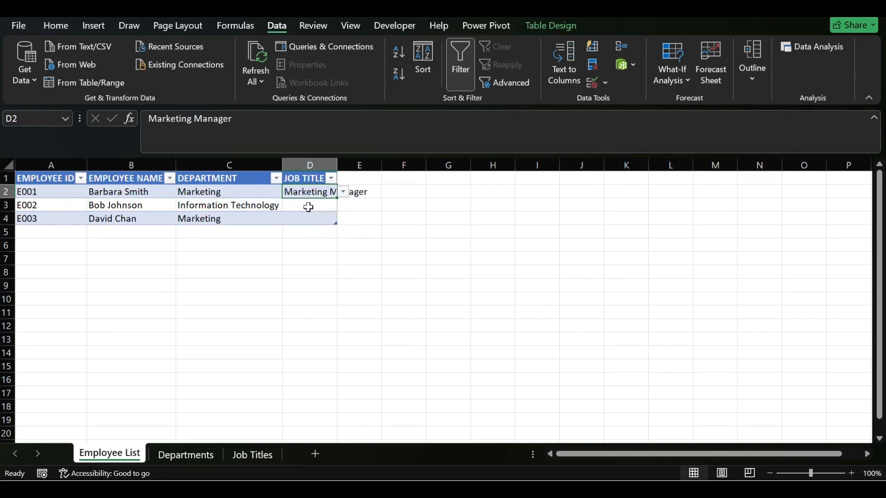
{"action": "left_click", "coordinate": [320, 207]}
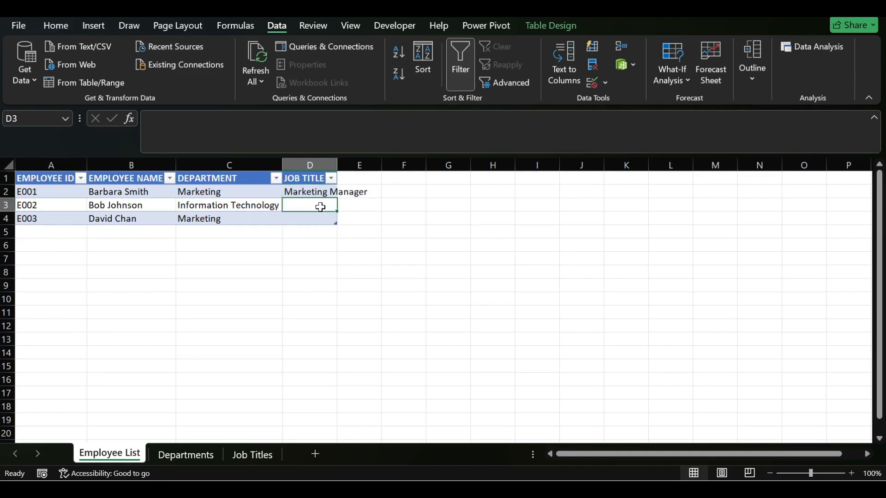
{"action": "double_click", "coordinate": [337, 165]}
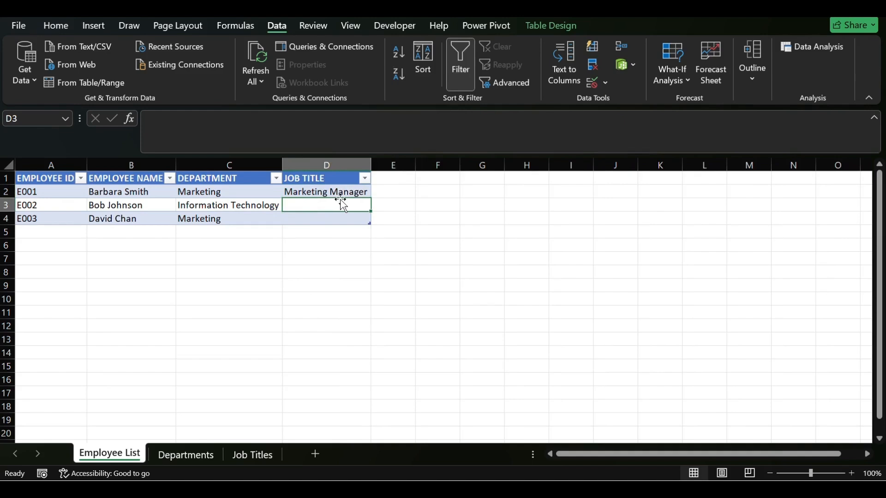
- Clear the job title entry in D2 and fill the empty dropdown cell down through D4
{"action": "left_click", "coordinate": [365, 190]}
{"action": "double_click", "coordinate": [365, 190]}
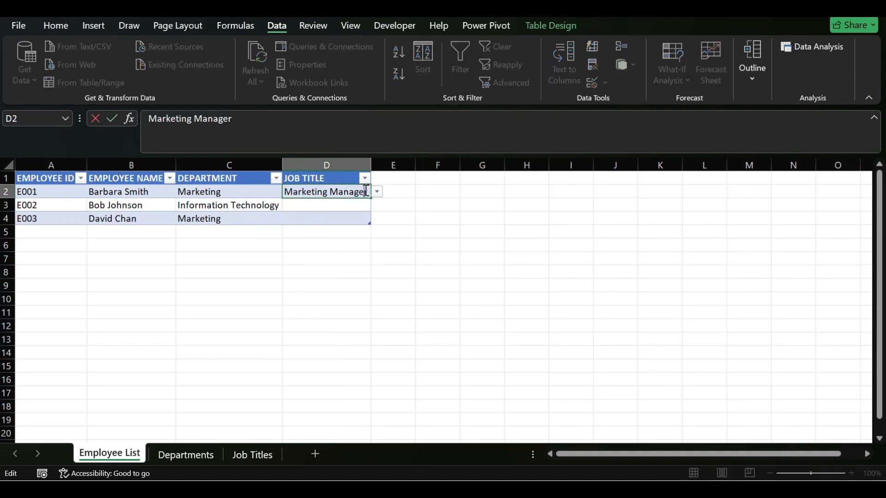
{"action": "key", "text": "BackSpace"}
{"action": "key", "text": "BackSpace"}
{"action": "key", "text": "BackSpace"}
{"action": "key", "text": "BackSpace"}
{"action": "key", "text": "BackSpace"}
{"action": "key", "text": "BackSpace"}
{"action": "key", "text": "BackSpace"}
{"action": "key", "text": "BackSpace"}
{"action": "key", "text": "BackSpace"}
{"action": "key", "text": "BackSpace"}
{"action": "key", "text": "BackSpace"}
{"action": "key", "text": "BackSpace"}
{"action": "key", "text": "BackSpace"}
{"action": "key", "text": "BackSpace"}
{"action": "key", "text": "BackSpace"}
{"action": "key", "text": "BackSpace"}
{"action": "key", "text": "BackSpace"}
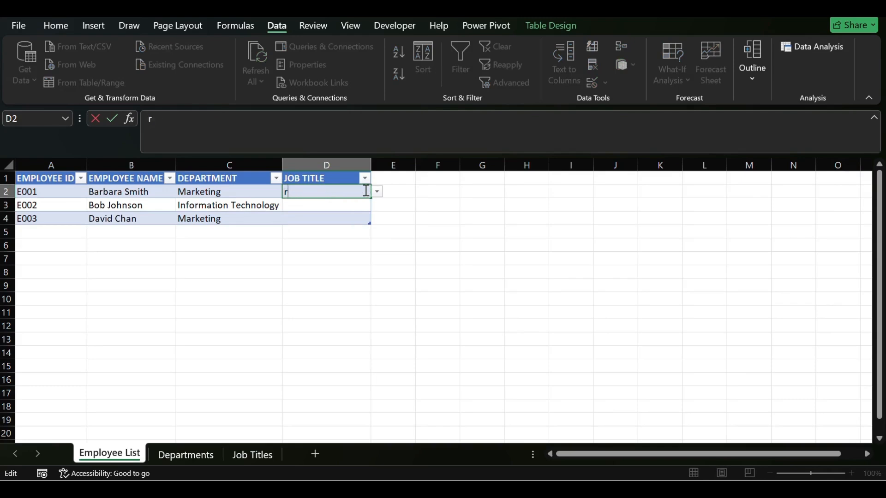
{"action": "key", "text": "Return"}
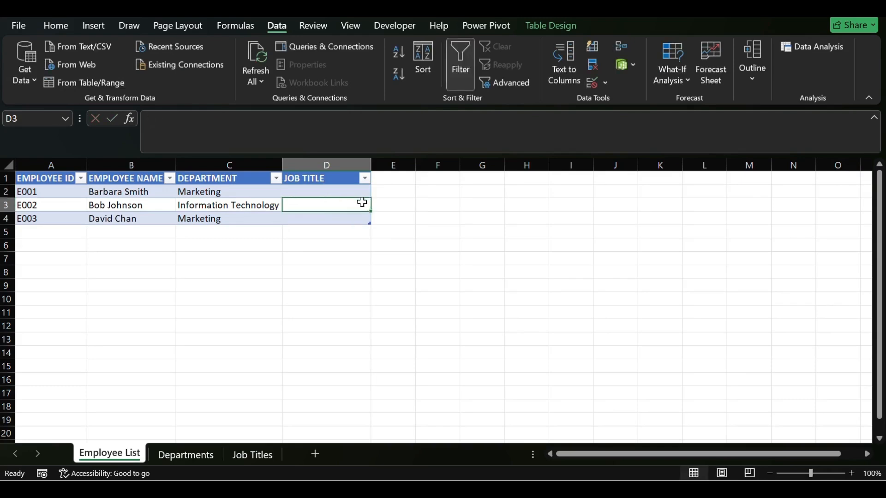
{"action": "left_click", "coordinate": [360, 190]}
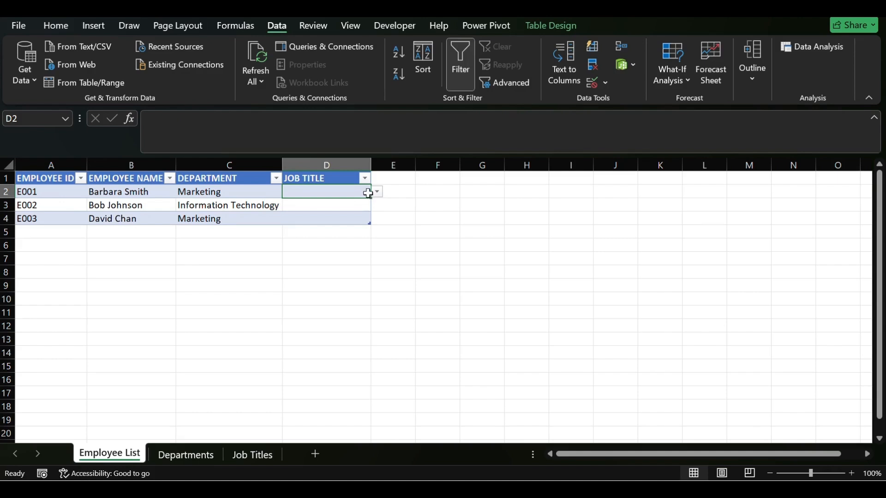
{"action": "left_click_drag", "start_coordinate": [370, 197], "coordinate": [365, 223]}
- Choose Marketing Manager from the dropdown lists in both D2 and D3
{"action": "left_click", "coordinate": [330, 191]}
{"action": "left_click", "coordinate": [377, 191]}
{"action": "left_click", "coordinate": [335, 213]}
{"action": "left_click", "coordinate": [357, 204]}
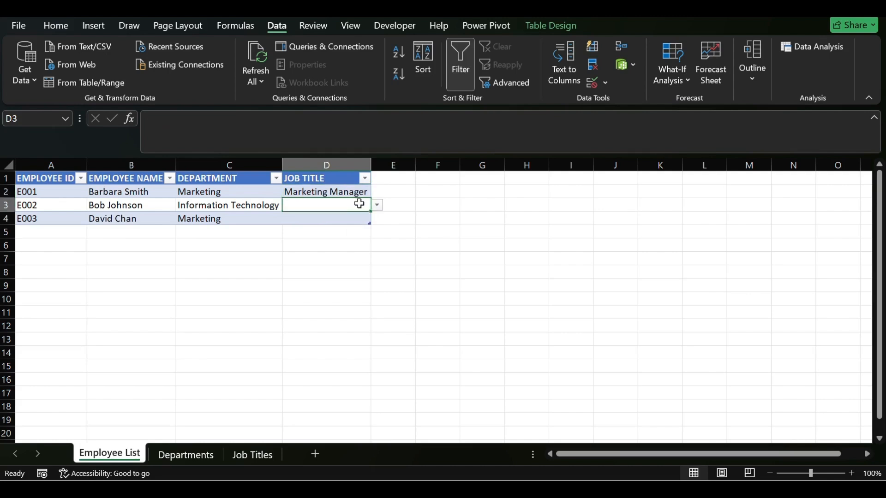
{"action": "left_click", "coordinate": [377, 205]}
{"action": "left_click", "coordinate": [353, 226]}
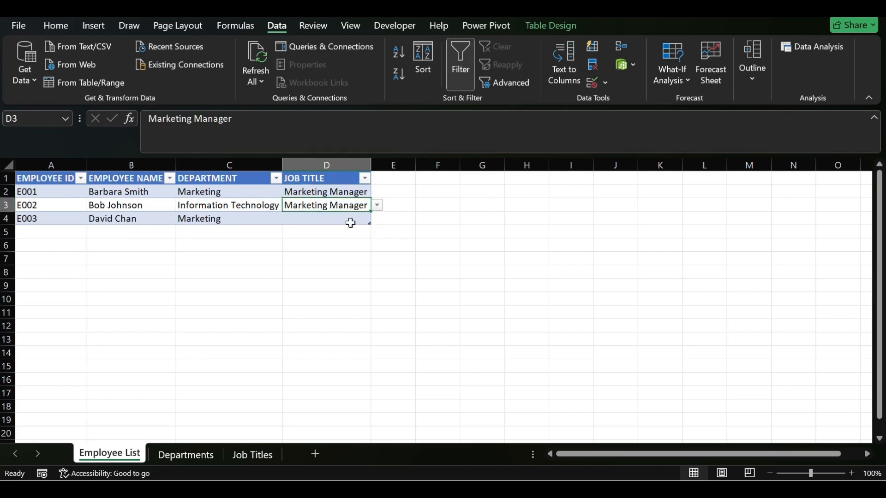
- Clear the Marketing Manager entries from D2 and D3, keeping their dropdown lists
{"action": "left_click", "coordinate": [330, 192]}
{"action": "key", "text": "BackSpace"}
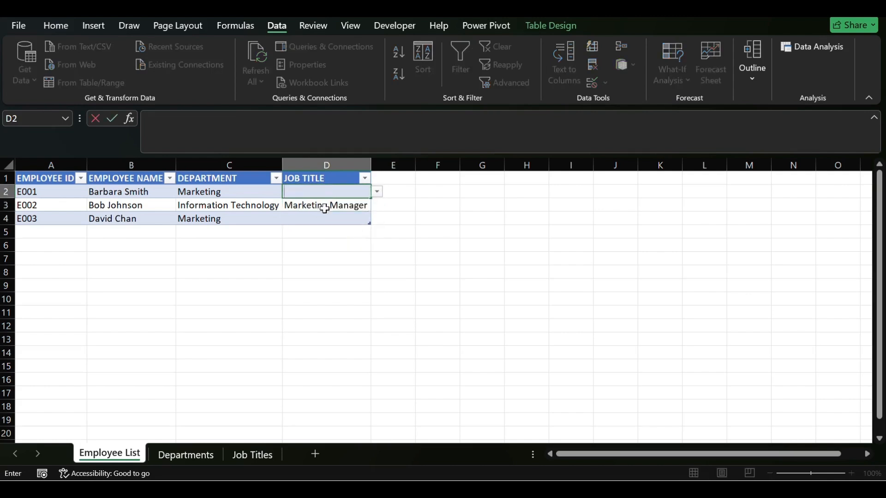
{"action": "left_click", "coordinate": [325, 207]}
{"action": "key", "text": "BackSpace"}
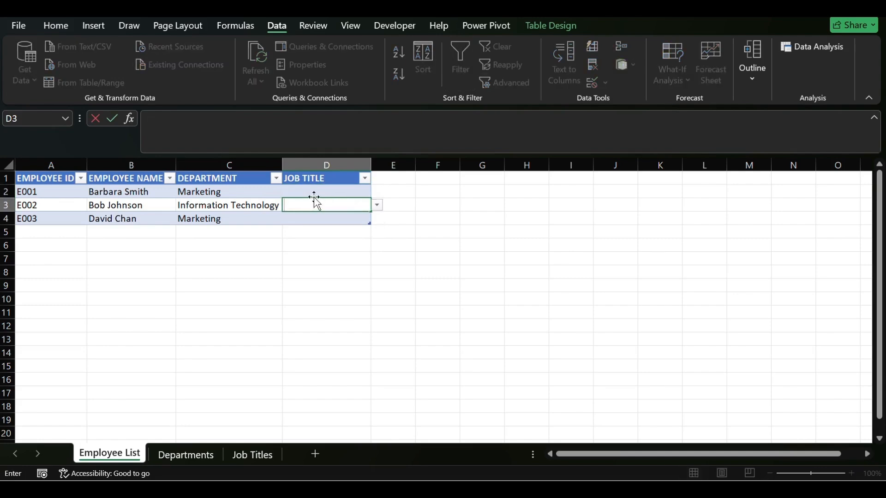
{"action": "left_click", "coordinate": [313, 199]}
- Give D2's data validation an input message titled "JOB TITLE"
{"action": "left_click", "coordinate": [305, 188]}
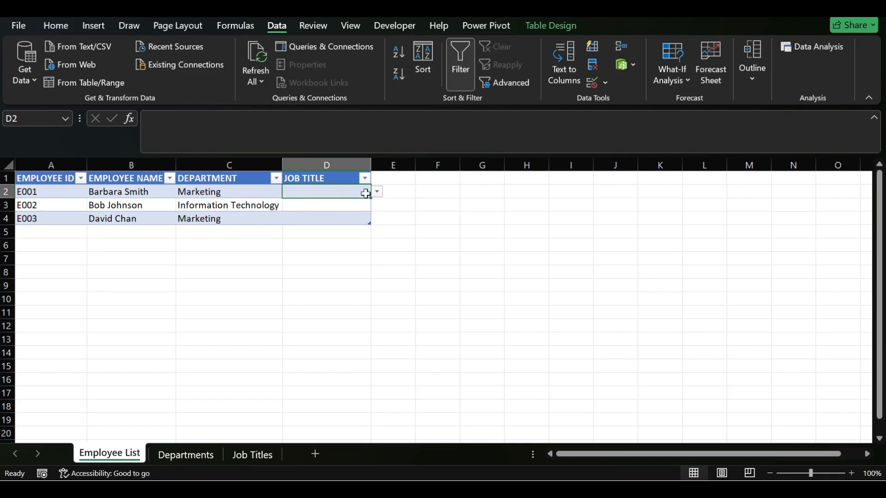
{"action": "left_click", "coordinate": [604, 84]}
{"action": "left_click", "coordinate": [608, 104]}
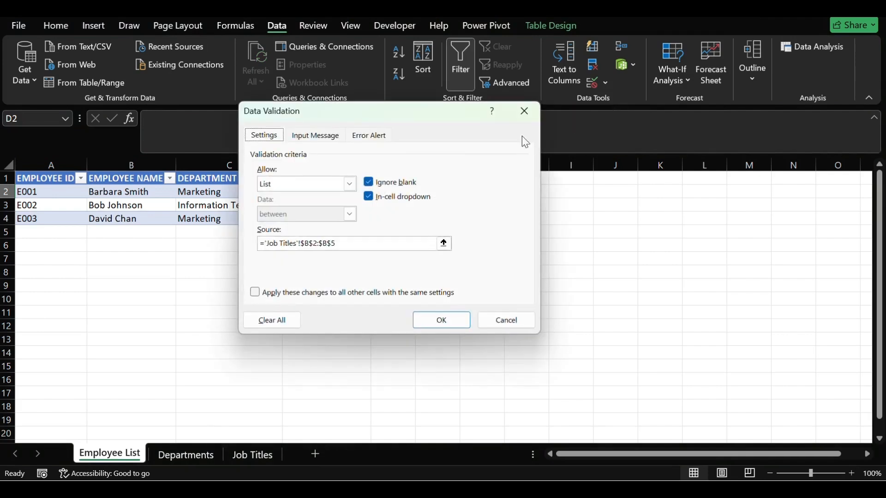
{"action": "left_click", "coordinate": [315, 135]}
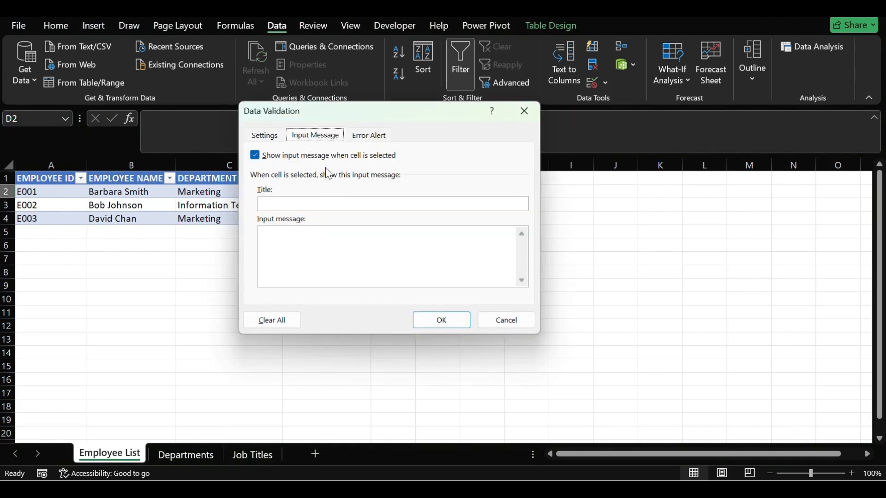
{"action": "left_click_drag", "start_coordinate": [339, 123], "coordinate": [529, 151]}
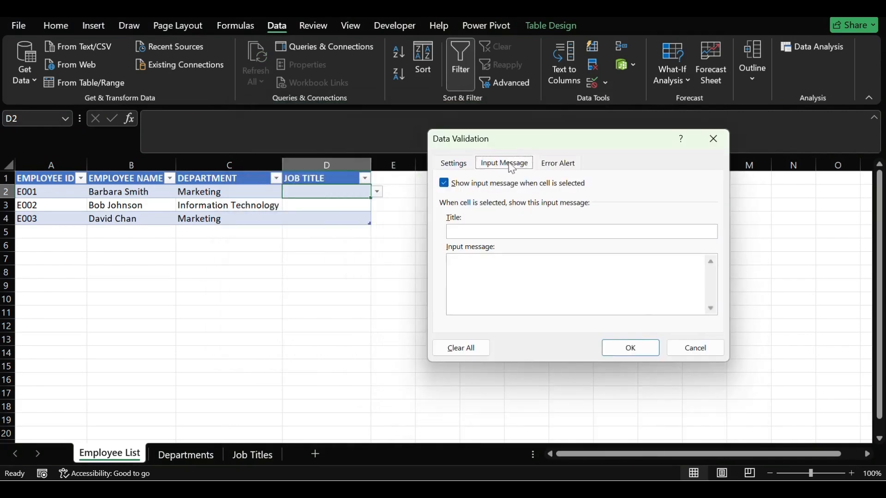
{"action": "left_click", "coordinate": [476, 230]}
{"action": "type", "text": "JOB TITLE"}
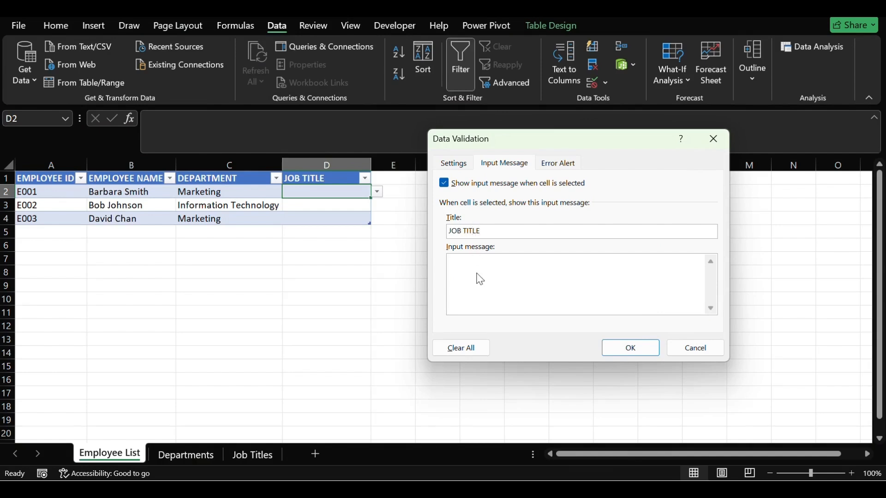
- Set the input message text for D2 to "Enter Job Title"
{"action": "left_click", "coordinate": [478, 274]}
{"action": "type", "text": "Enter Job Title"}
- Title the Stop-style error alert of D2's validation "WARNING!"
{"action": "left_click", "coordinate": [560, 170]}
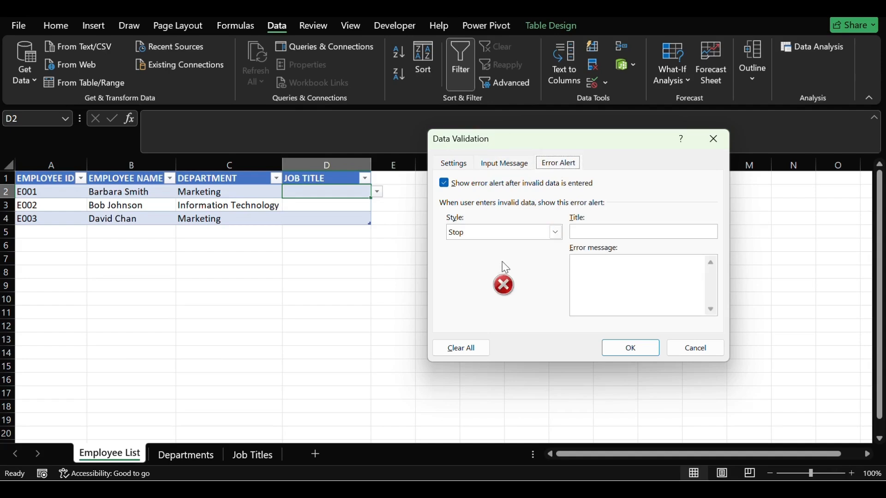
{"action": "left_click", "coordinate": [643, 237]}
{"action": "type", "text": "WARNING"}
- Set the error message to "Invalid Input" and apply the validation settings to D2
{"action": "left_click", "coordinate": [630, 284]}
{"action": "type", "text": "INVAL"}
{"action": "key", "text": "BackSpace"}
{"action": "key", "text": "BackSpace"}
{"action": "key", "text": "BackSpace"}
{"action": "key", "text": "BackSpace"}
{"action": "type", "text": "nvalid Inpit"}
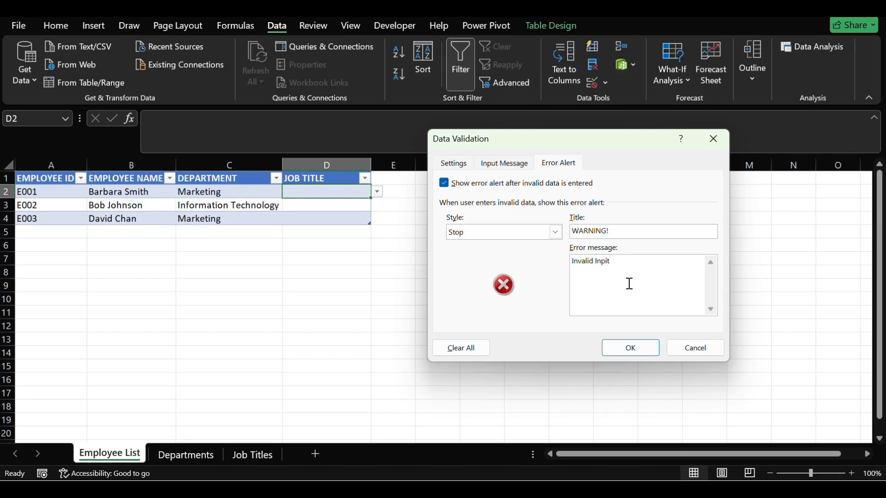
{"action": "key", "text": "BackSpace"}
{"action": "key", "text": "BackSpace"}
{"action": "left_click", "coordinate": [618, 347]}
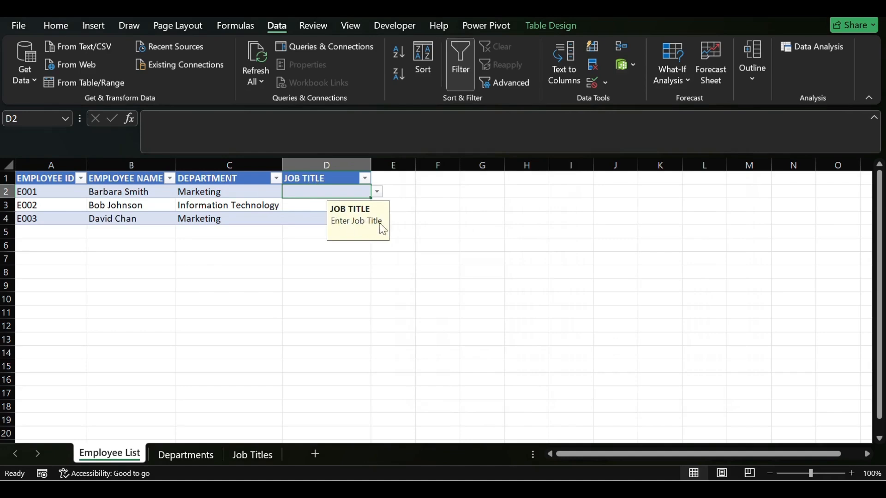
- Test D2's validation by entering the invalid job title "duhd", and cancel the entry
{"action": "left_click", "coordinate": [298, 208]}
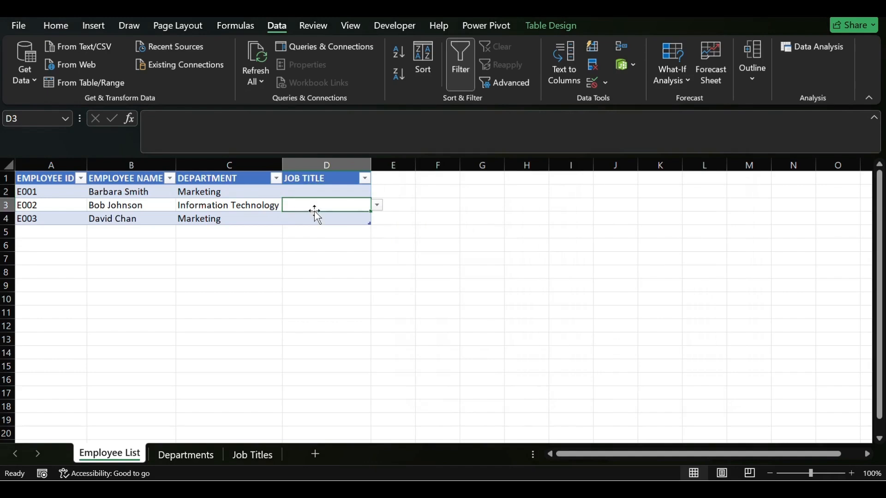
{"action": "left_click", "coordinate": [346, 193]}
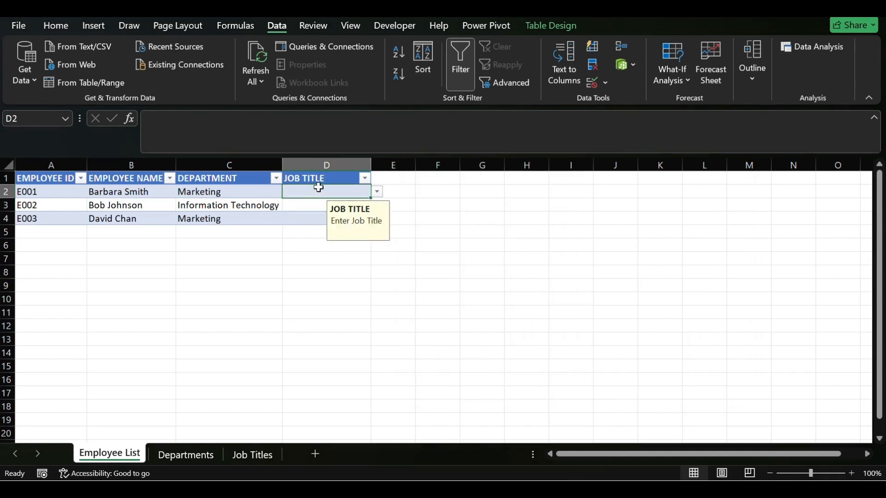
{"action": "type", "text": "duhd"}
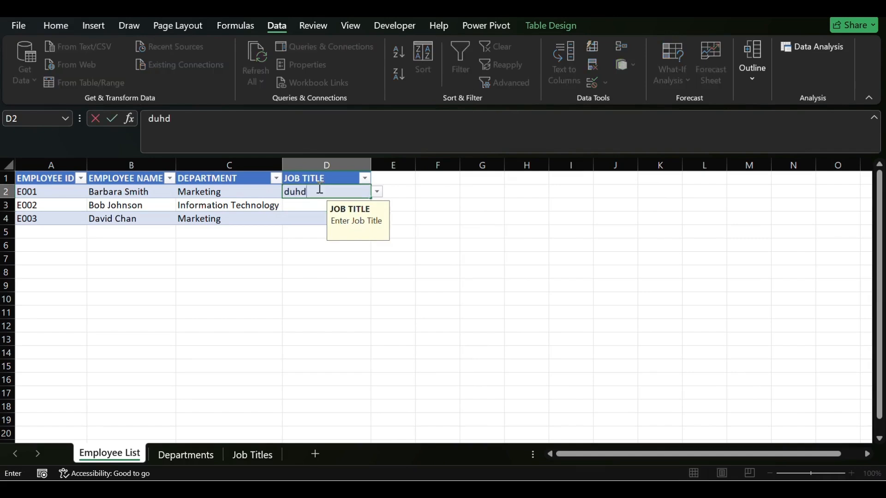
{"action": "key", "text": "Return"}
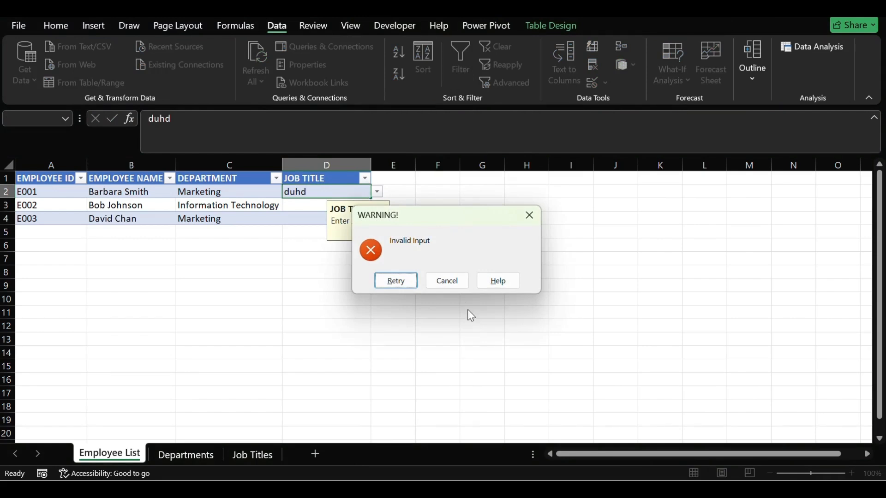
{"action": "left_click", "coordinate": [466, 287]}
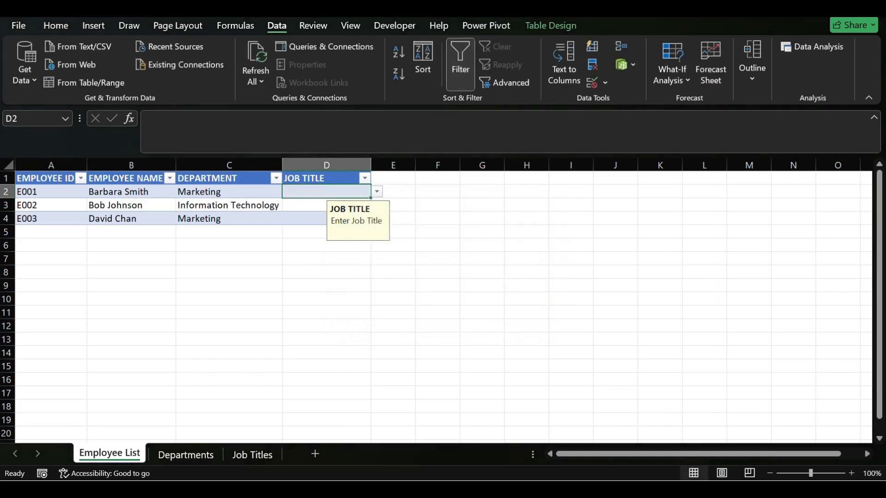